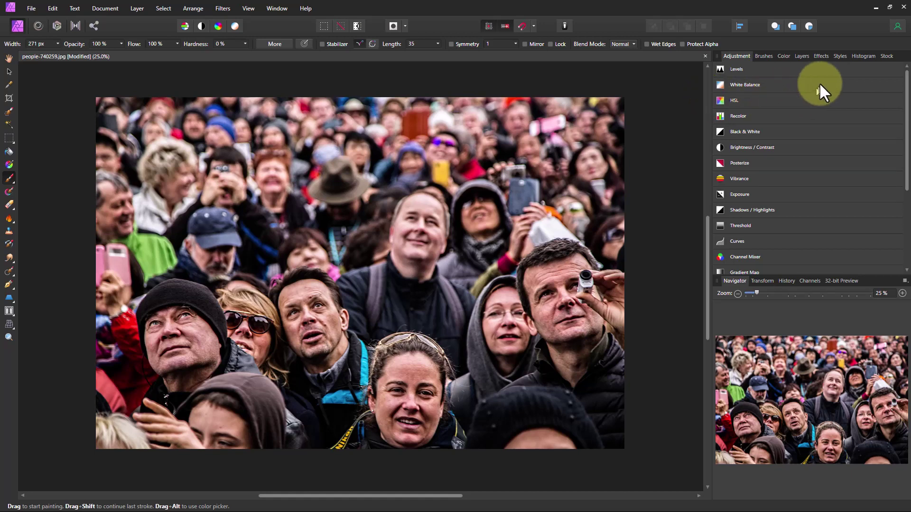
Duplicate the Background layer in the Layers panel and rename the copy 'Blur Layer'
{"action": "left_click", "coordinate": [802, 56]}
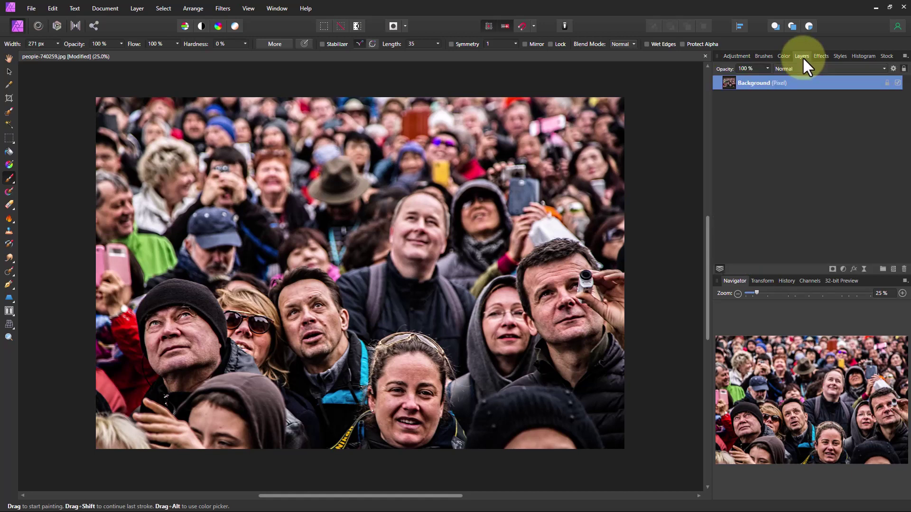
{"action": "right_click", "coordinate": [757, 81]}
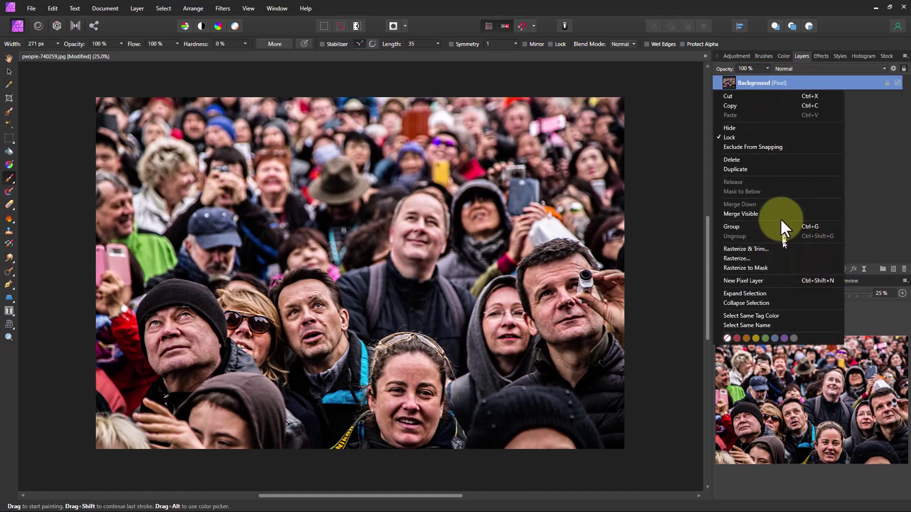
{"action": "left_click", "coordinate": [769, 170]}
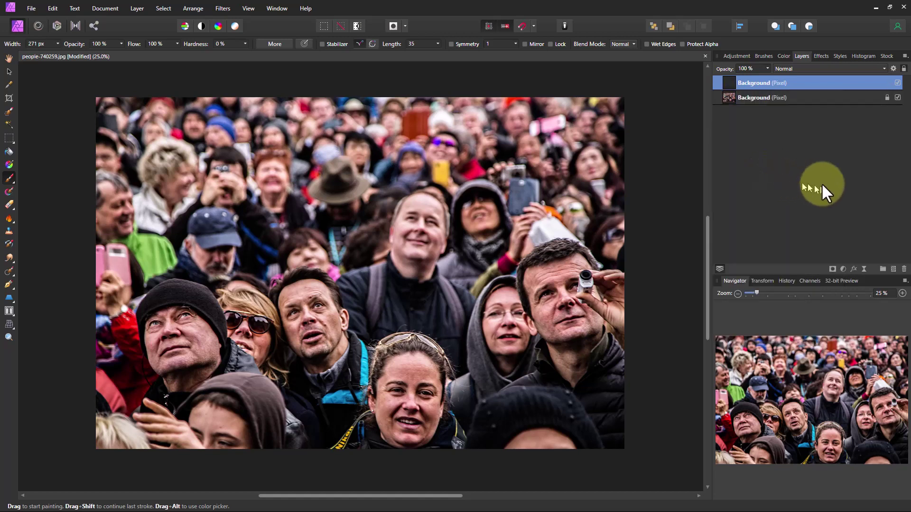
{"action": "double_click", "coordinate": [755, 81]}
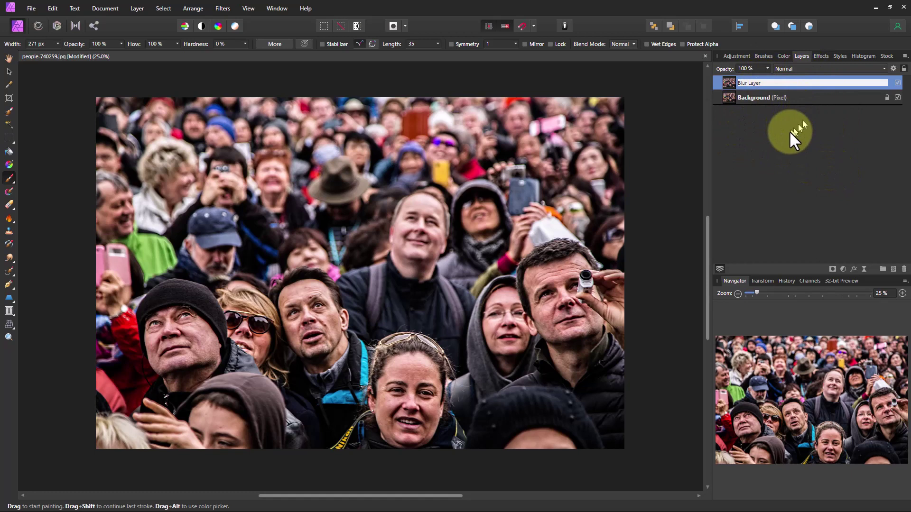
{"action": "left_click", "coordinate": [795, 151]}
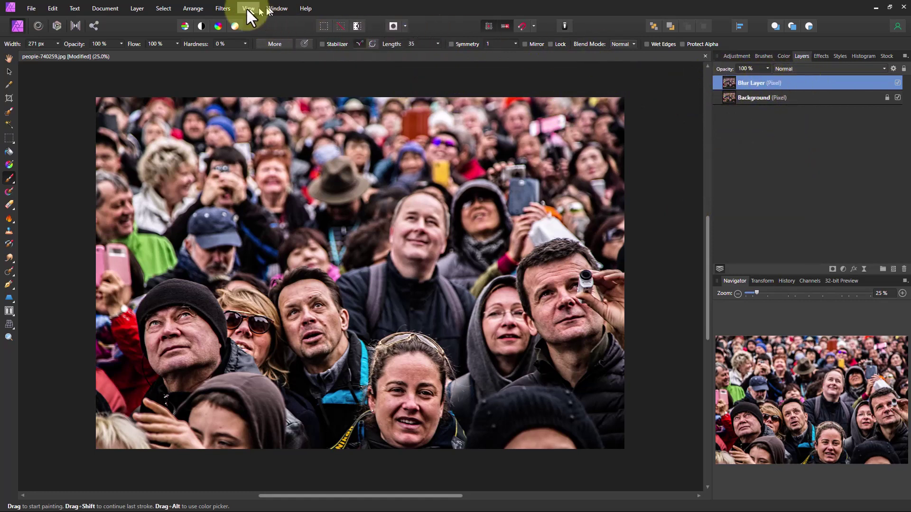
Open Filters > Blur > Gaussian Blur and try radius values between near zero and about 43 px
{"action": "left_click", "coordinate": [223, 8]}
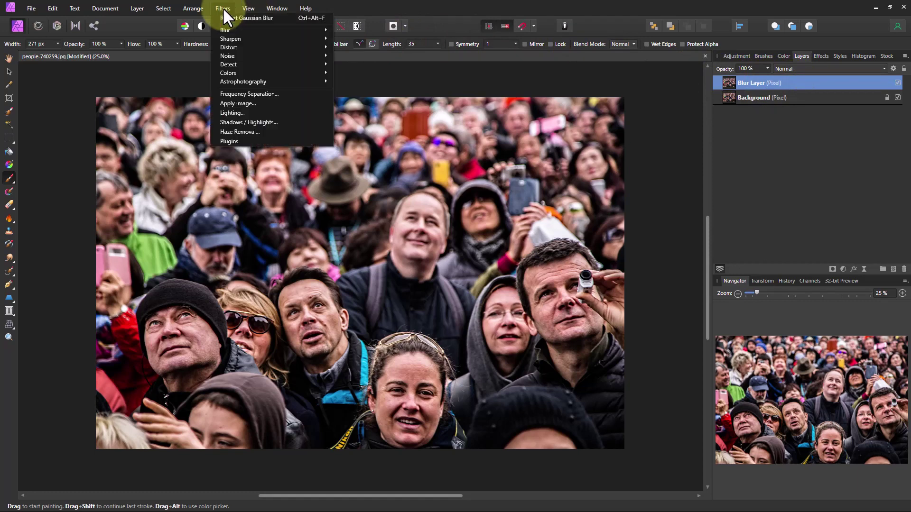
{"action": "mouse_move", "coordinate": [226, 29]}
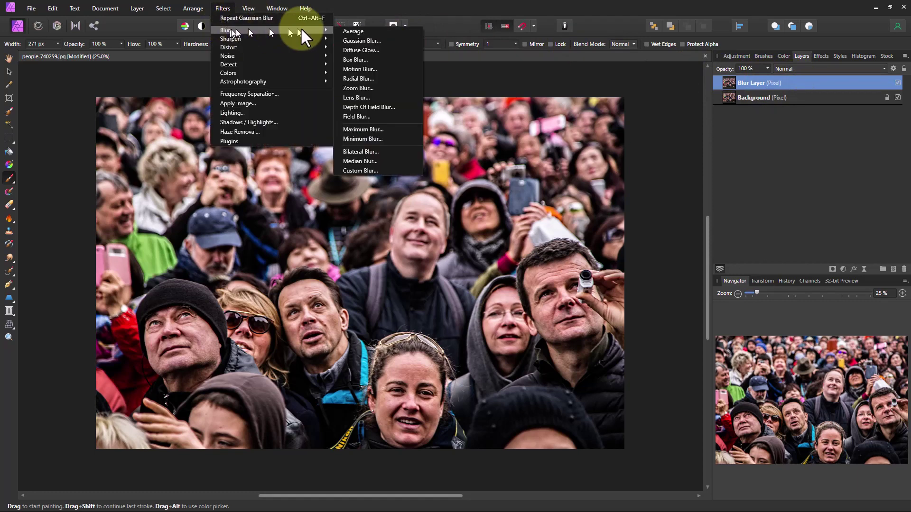
{"action": "left_click", "coordinate": [362, 40]}
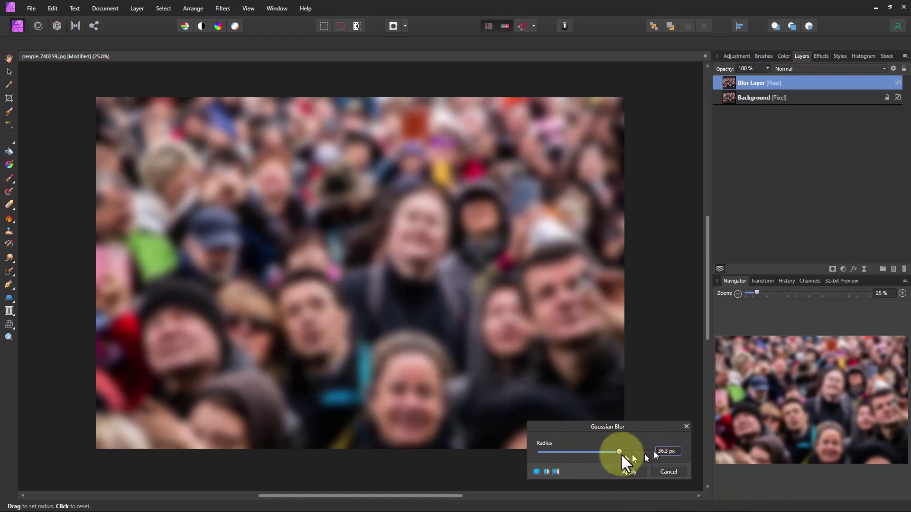
{"action": "left_click_drag", "start_coordinate": [620, 451], "coordinate": [656, 458]}
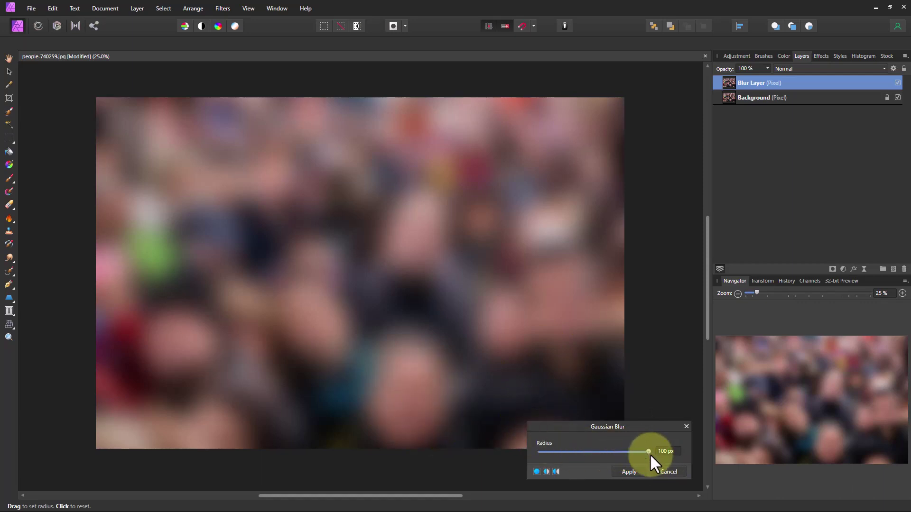
{"action": "left_click_drag", "start_coordinate": [648, 451], "coordinate": [626, 451]}
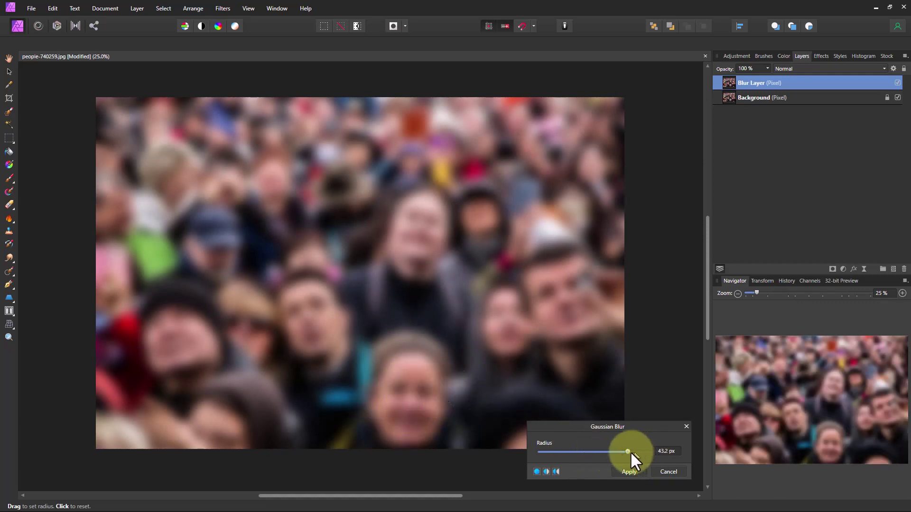
{"action": "left_click_drag", "start_coordinate": [627, 450], "coordinate": [593, 448]}
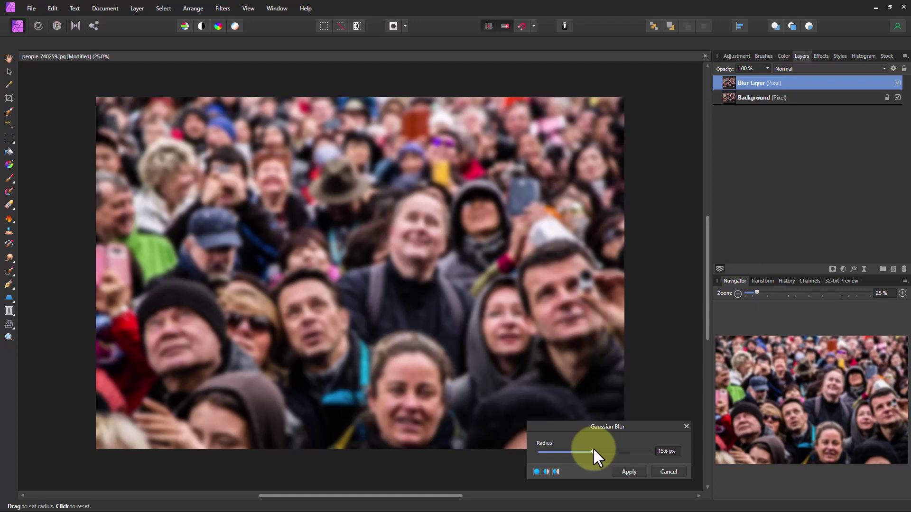
{"action": "left_click_drag", "start_coordinate": [593, 447], "coordinate": [530, 438]}
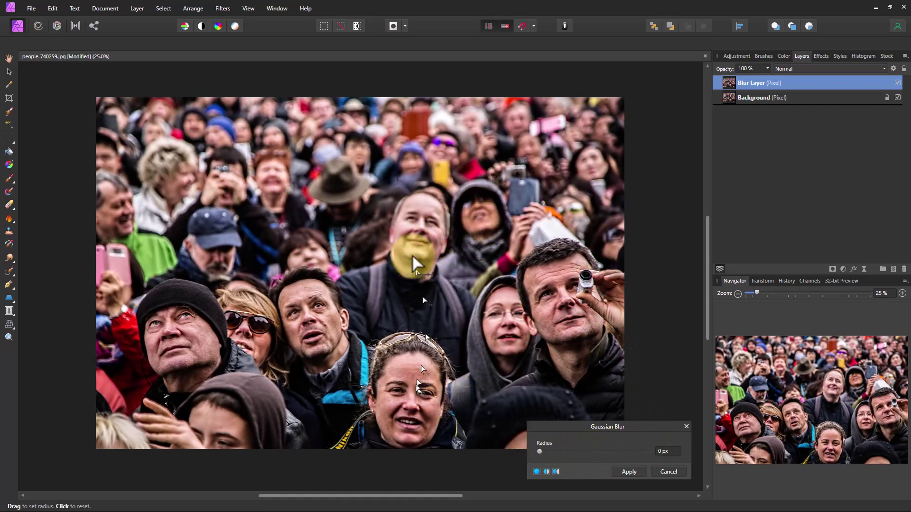
Adjust the Gaussian Blur radius back up to about 36.7 px for a heavy blur
{"action": "mouse_move", "coordinate": [442, 245]}
{"action": "left_mouse_down"}
{"action": "mouse_move", "coordinate": [406, 233]}
{"action": "mouse_move", "coordinate": [417, 209]}
{"action": "mouse_move", "coordinate": [423, 222]}
{"action": "left_mouse_up"}
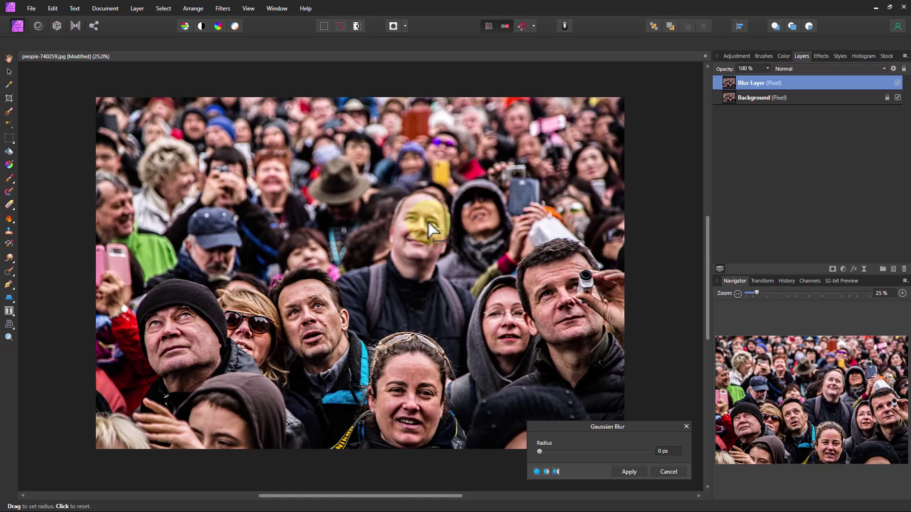
{"action": "left_click", "coordinate": [421, 402]}
{"action": "mouse_move", "coordinate": [421, 403]}
{"action": "left_mouse_down"}
{"action": "mouse_move", "coordinate": [423, 382]}
{"action": "mouse_move", "coordinate": [430, 386]}
{"action": "left_mouse_up"}
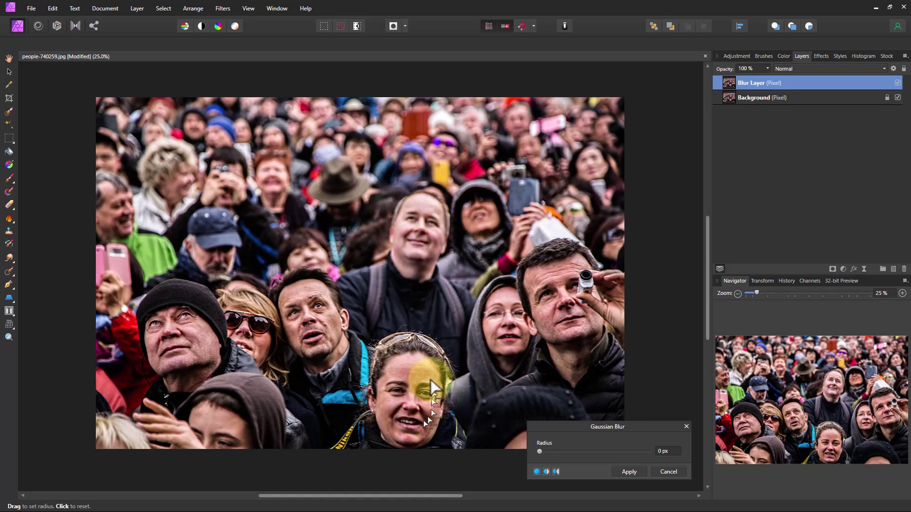
{"action": "left_click", "coordinate": [519, 418]}
{"action": "left_click_drag", "start_coordinate": [519, 417], "coordinate": [550, 446]}
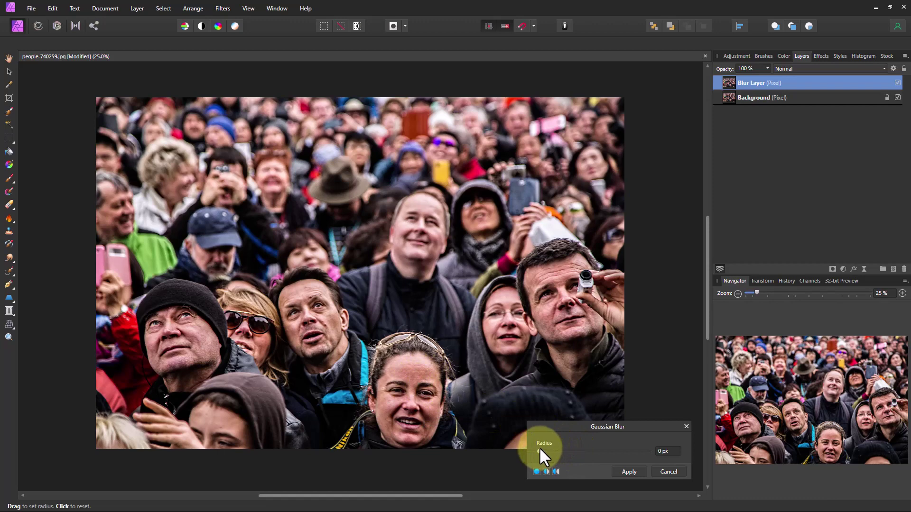
{"action": "left_click_drag", "start_coordinate": [544, 452], "coordinate": [620, 450]}
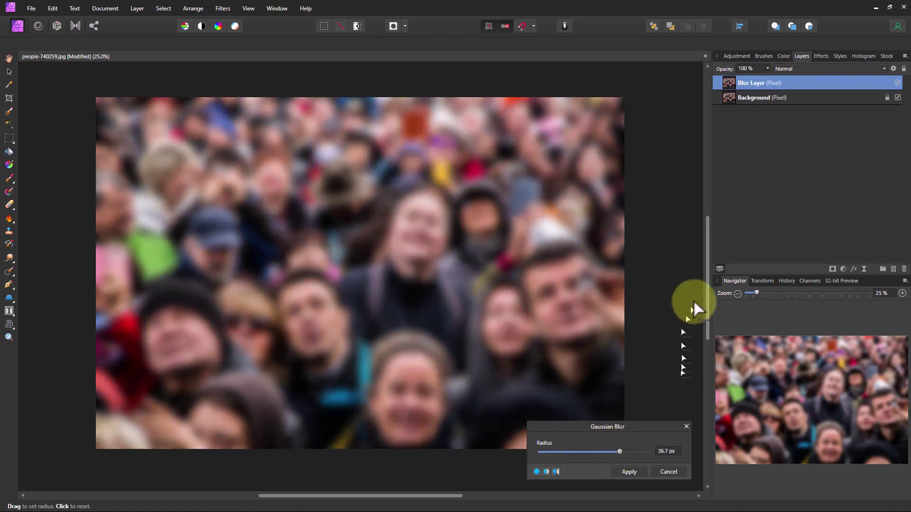
Apply the 36.7 px blur and attach a white mask to Blur Layer
{"action": "left_click", "coordinate": [630, 472]}
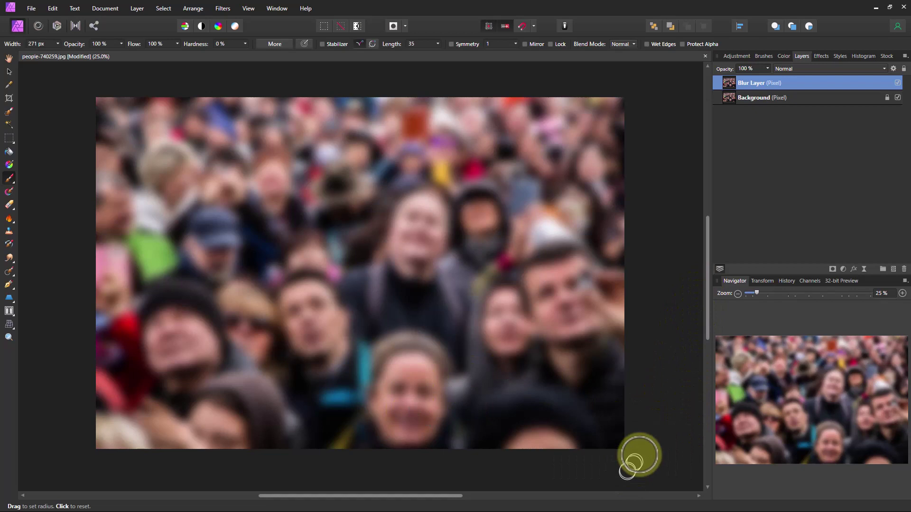
{"action": "double_click", "coordinate": [764, 82]}
{"action": "left_click_drag", "start_coordinate": [723, 84], "coordinate": [796, 96]}
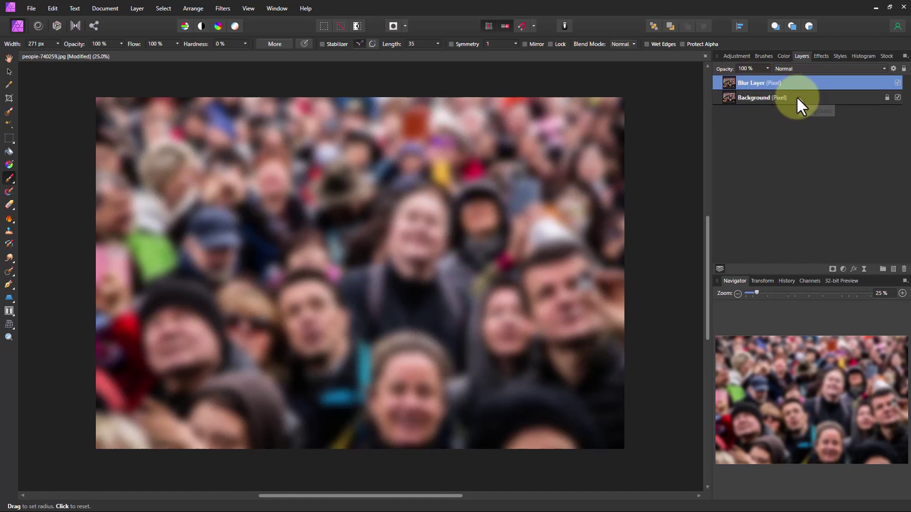
{"action": "left_click", "coordinate": [833, 269]}
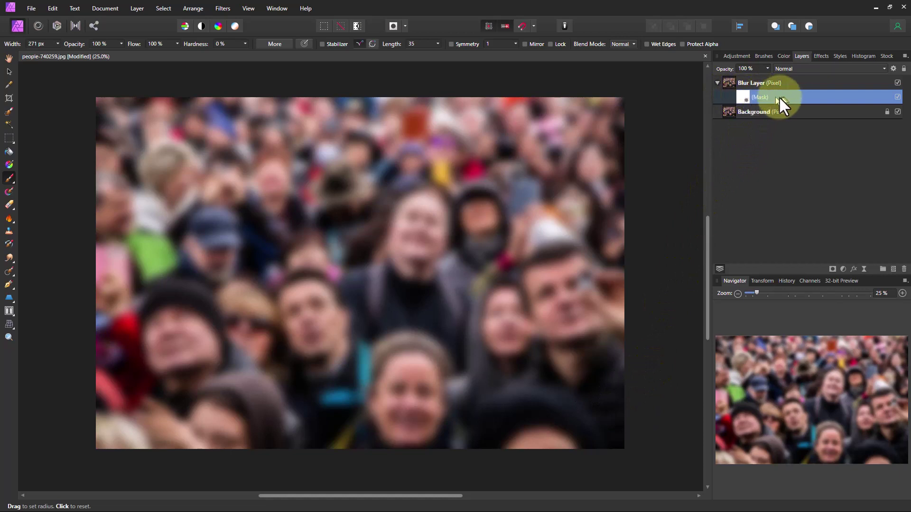
{"action": "mouse_move", "coordinate": [749, 94]}
{"action": "left_mouse_down"}
{"action": "mouse_move", "coordinate": [756, 84]}
{"action": "mouse_move", "coordinate": [742, 96]}
{"action": "left_mouse_up"}
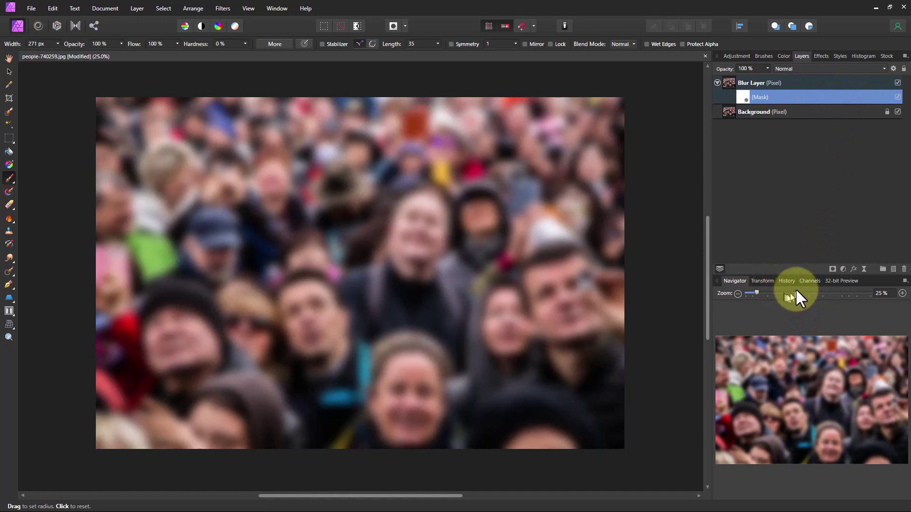
Invert Blur Layer's Mask Alpha channel to black from the Channels panel
{"action": "left_click", "coordinate": [809, 280]}
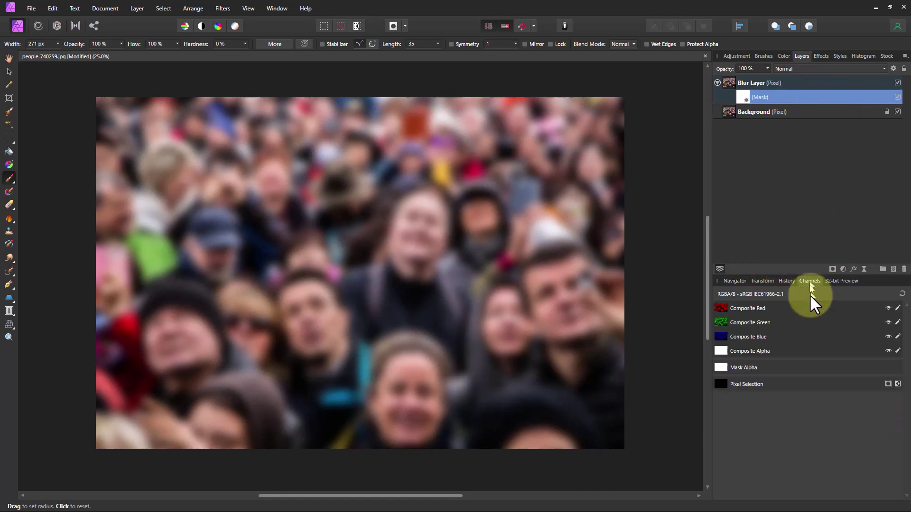
{"action": "right_click", "coordinate": [770, 366]}
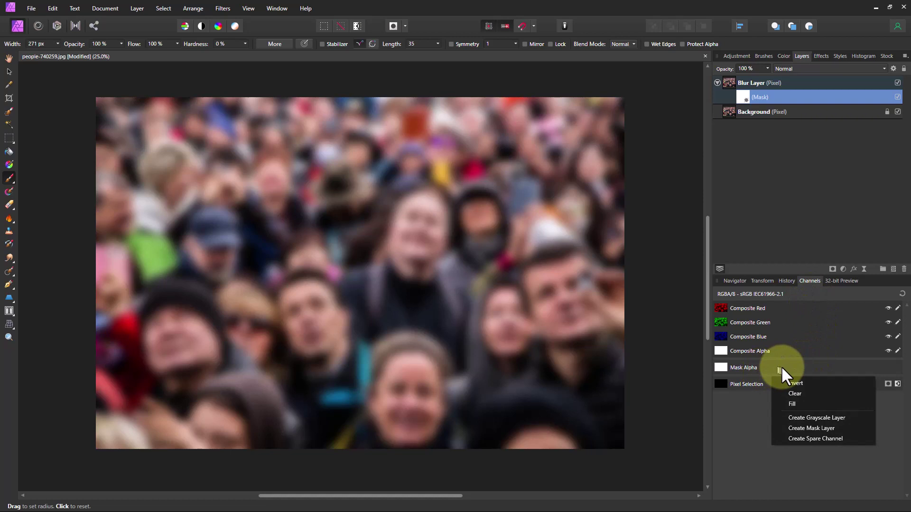
{"action": "left_click", "coordinate": [791, 382]}
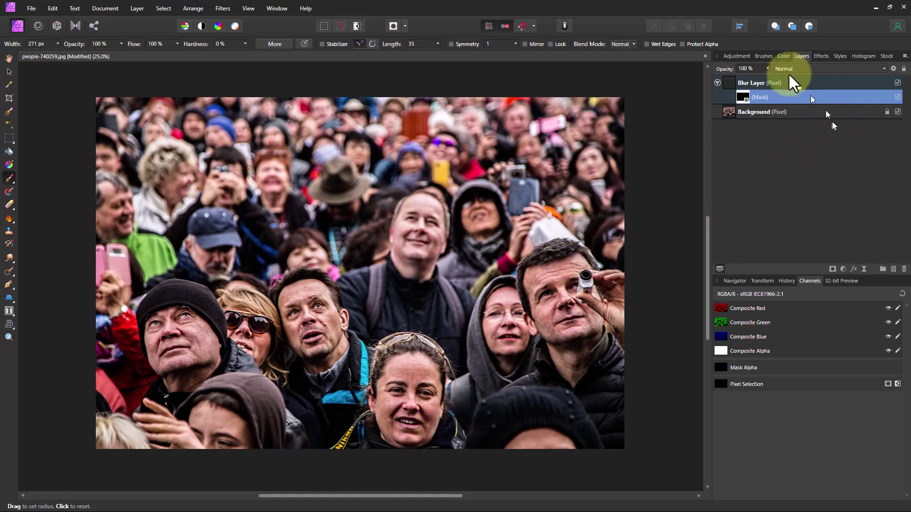
Pick the 128 px round brush from the Basic brush category
{"action": "left_click", "coordinate": [764, 56]}
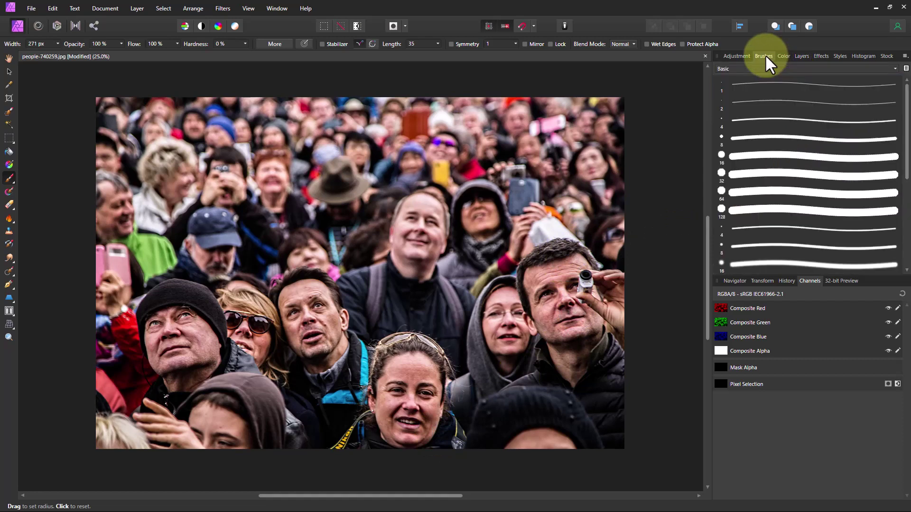
{"action": "left_click", "coordinate": [733, 66]}
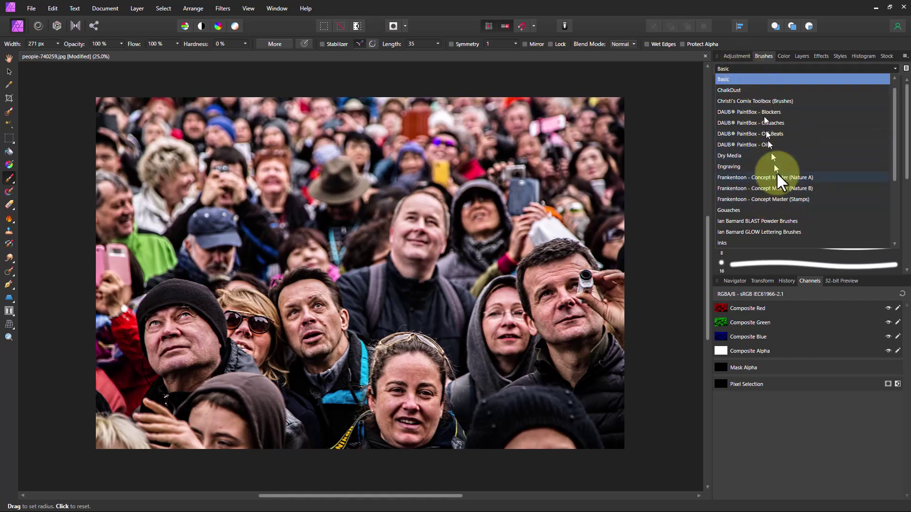
{"action": "scroll", "coordinate": [776, 171], "scroll_direction": "down", "scroll_amount": 3}
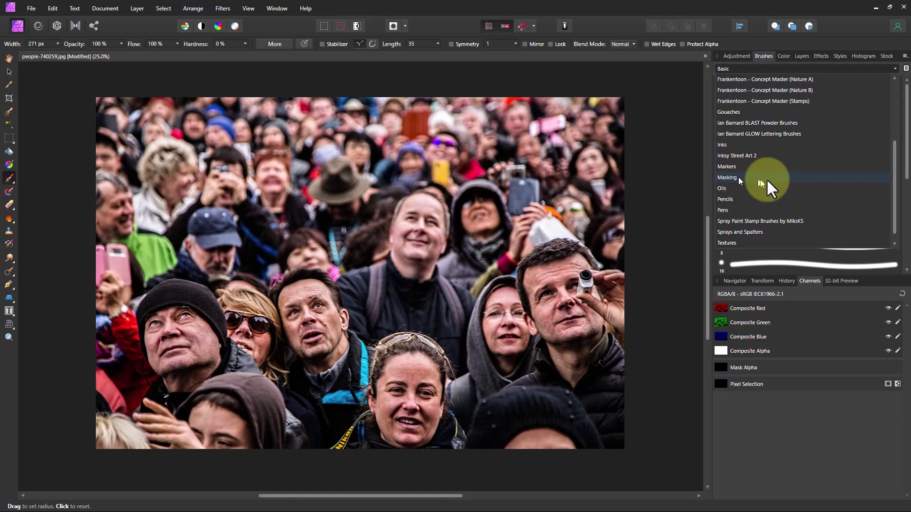
{"action": "scroll", "coordinate": [778, 176], "scroll_direction": "up", "scroll_amount": 3}
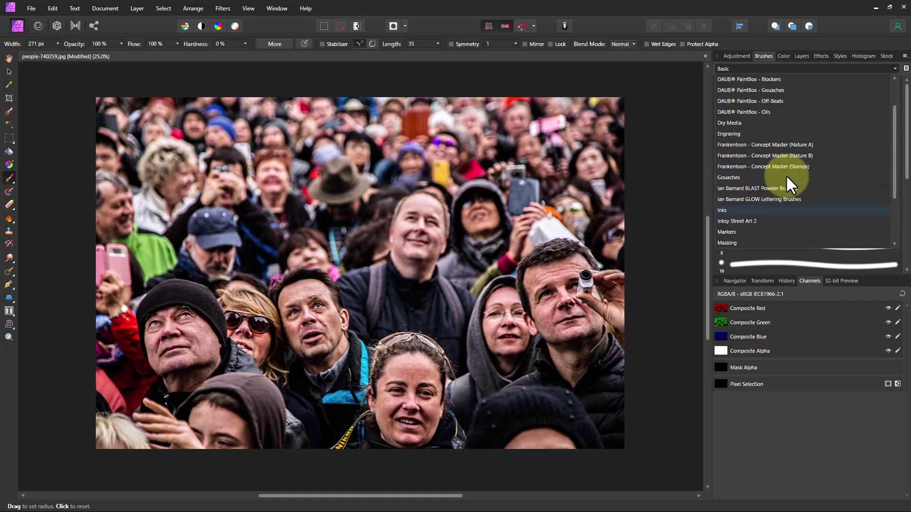
{"action": "left_click", "coordinate": [734, 68]}
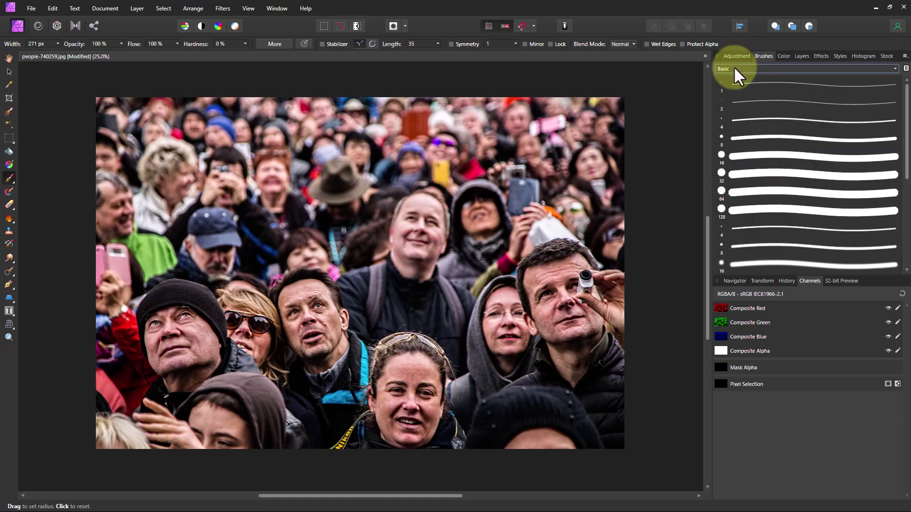
{"action": "left_click", "coordinate": [721, 209]}
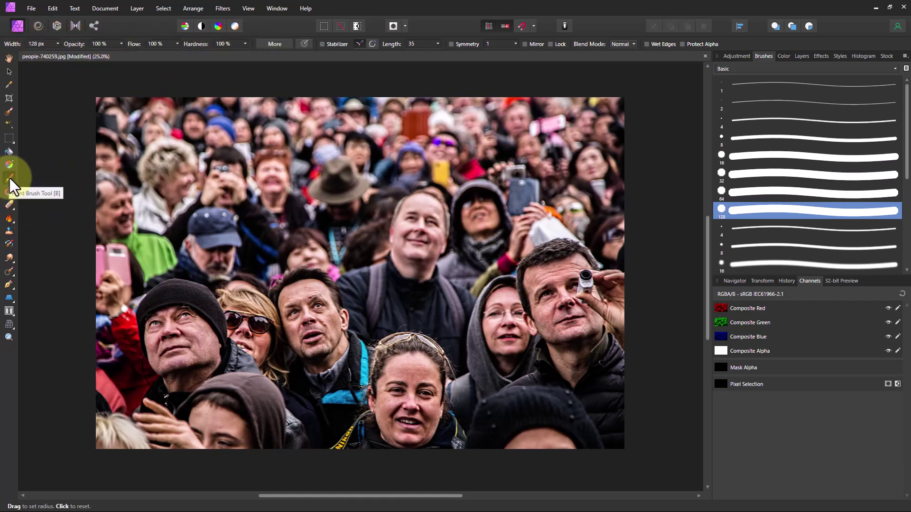
Set up the Paint Brush Tool with 0% hardness and a 288 px width
{"action": "left_click", "coordinate": [10, 162]}
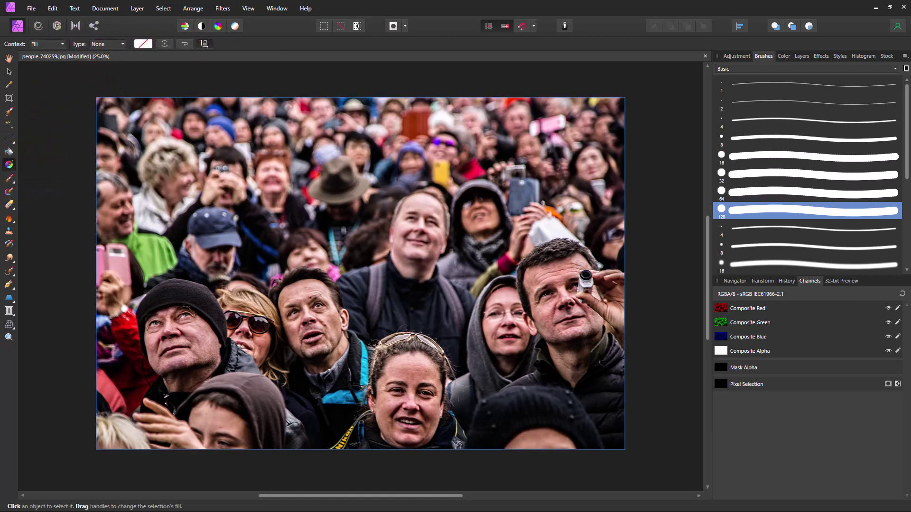
{"action": "left_click", "coordinate": [11, 176]}
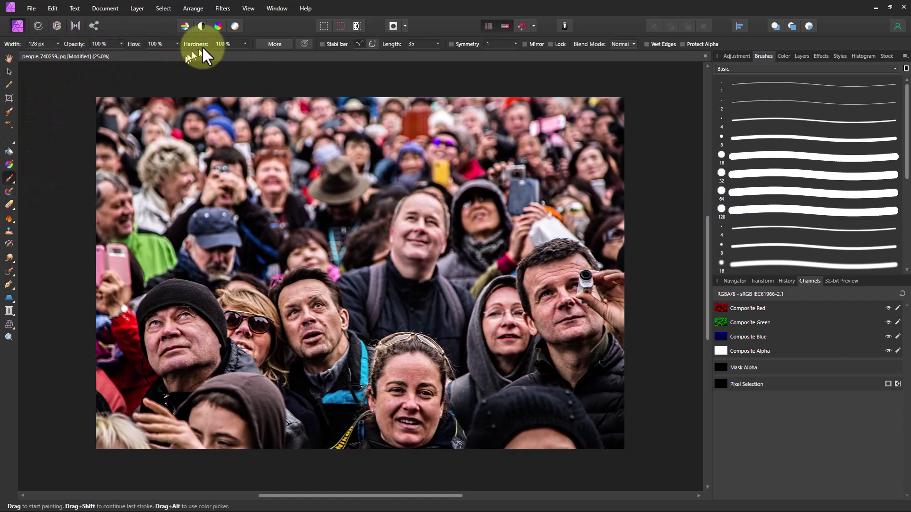
{"action": "left_click", "coordinate": [243, 42]}
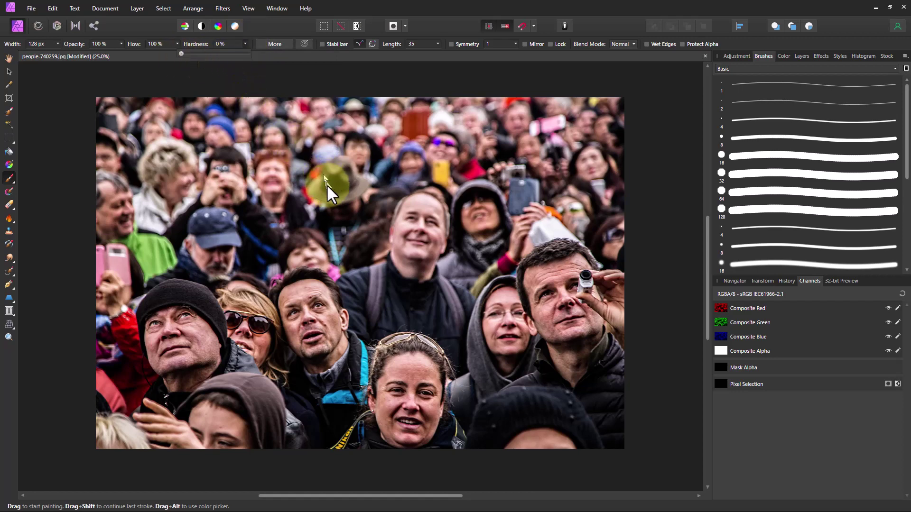
{"action": "left_click", "coordinate": [10, 175]}
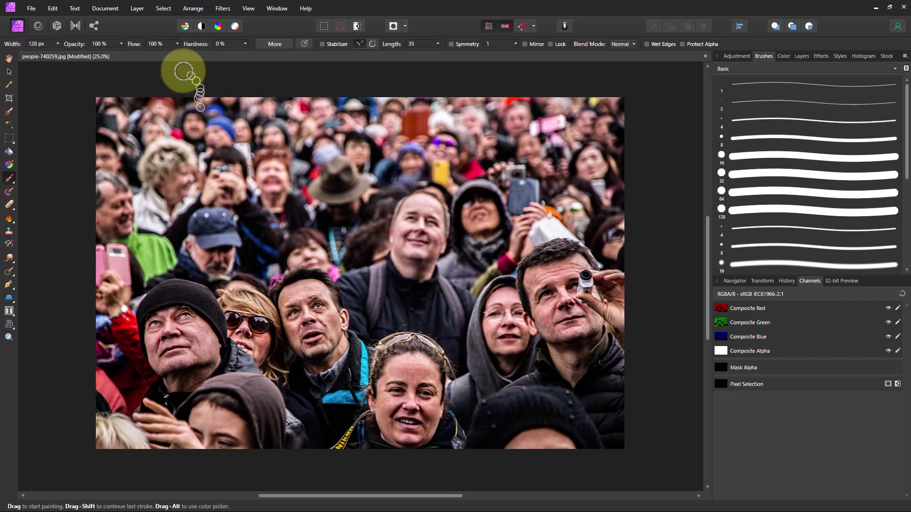
{"action": "left_click", "coordinate": [58, 43]}
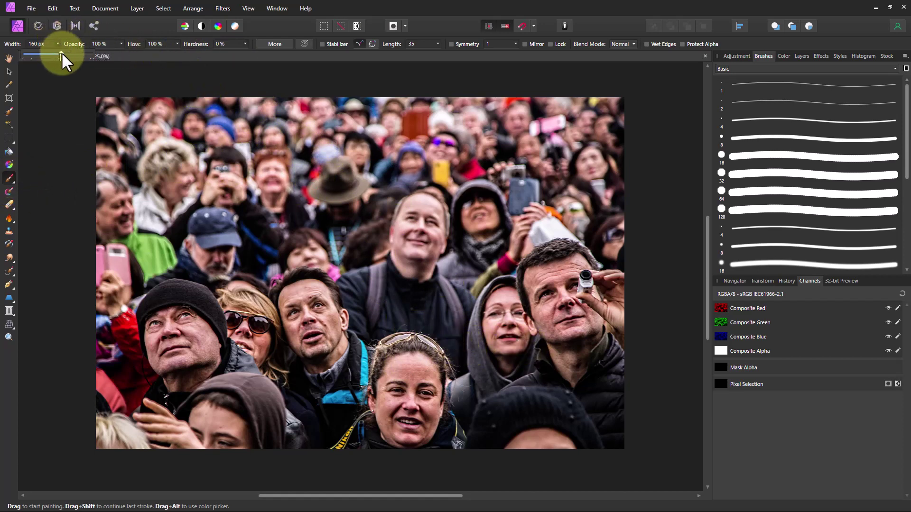
{"action": "left_click_drag", "start_coordinate": [62, 54], "coordinate": [68, 52]}
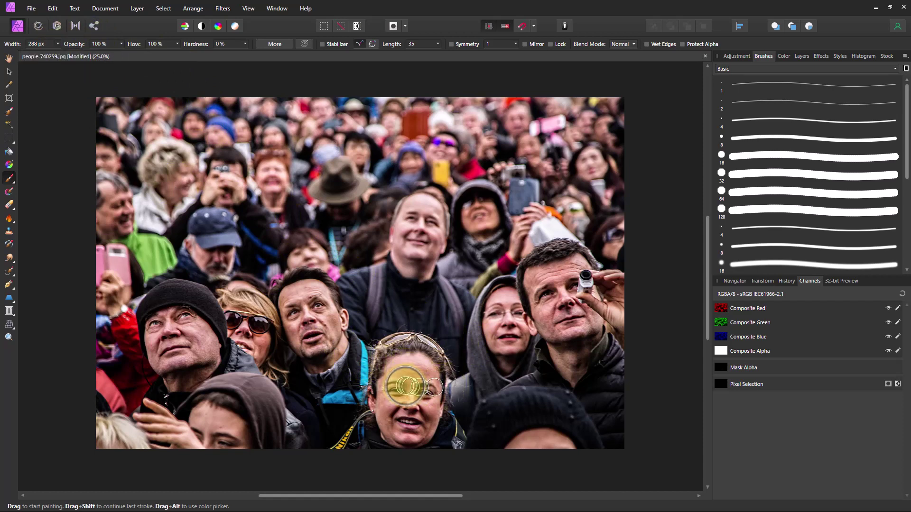
{"action": "left_click", "coordinate": [407, 390]}
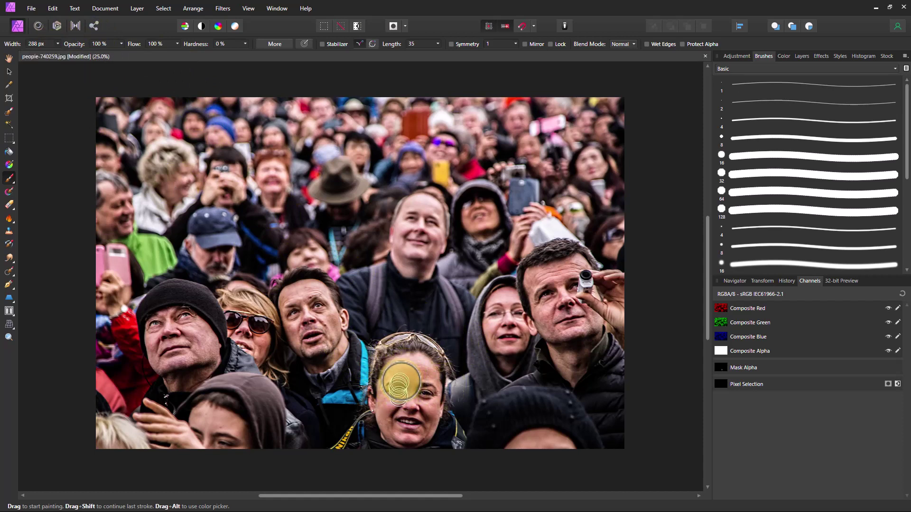
Paint white on the mask over the bottom-centre woman's and hooded woman's faces
{"action": "left_click", "coordinate": [397, 387]}
{"action": "mouse_move", "coordinate": [398, 382]}
{"action": "left_mouse_down"}
{"action": "mouse_move", "coordinate": [403, 417]}
{"action": "mouse_move", "coordinate": [412, 414]}
{"action": "mouse_move", "coordinate": [415, 393]}
{"action": "mouse_move", "coordinate": [412, 417]}
{"action": "mouse_move", "coordinate": [419, 400]}
{"action": "mouse_move", "coordinate": [408, 393]}
{"action": "mouse_move", "coordinate": [420, 394]}
{"action": "mouse_move", "coordinate": [423, 376]}
{"action": "mouse_move", "coordinate": [415, 390]}
{"action": "mouse_move", "coordinate": [421, 411]}
{"action": "mouse_move", "coordinate": [413, 393]}
{"action": "mouse_move", "coordinate": [423, 403]}
{"action": "mouse_move", "coordinate": [427, 387]}
{"action": "mouse_move", "coordinate": [416, 385]}
{"action": "mouse_move", "coordinate": [421, 408]}
{"action": "mouse_move", "coordinate": [410, 428]}
{"action": "mouse_move", "coordinate": [401, 420]}
{"action": "mouse_move", "coordinate": [410, 431]}
{"action": "mouse_move", "coordinate": [422, 411]}
{"action": "mouse_move", "coordinate": [424, 426]}
{"action": "mouse_move", "coordinate": [411, 433]}
{"action": "mouse_move", "coordinate": [392, 397]}
{"action": "mouse_move", "coordinate": [396, 378]}
{"action": "mouse_move", "coordinate": [388, 408]}
{"action": "mouse_move", "coordinate": [412, 428]}
{"action": "mouse_move", "coordinate": [431, 386]}
{"action": "mouse_move", "coordinate": [426, 373]}
{"action": "mouse_move", "coordinate": [402, 372]}
{"action": "mouse_move", "coordinate": [413, 363]}
{"action": "mouse_move", "coordinate": [426, 377]}
{"action": "mouse_move", "coordinate": [420, 425]}
{"action": "mouse_move", "coordinate": [405, 436]}
{"action": "mouse_move", "coordinate": [422, 424]}
{"action": "mouse_move", "coordinate": [436, 390]}
{"action": "mouse_move", "coordinate": [416, 431]}
{"action": "mouse_move", "coordinate": [396, 422]}
{"action": "mouse_move", "coordinate": [398, 433]}
{"action": "mouse_move", "coordinate": [396, 412]}
{"action": "mouse_move", "coordinate": [407, 440]}
{"action": "mouse_move", "coordinate": [428, 420]}
{"action": "mouse_move", "coordinate": [397, 425]}
{"action": "mouse_move", "coordinate": [396, 391]}
{"action": "mouse_move", "coordinate": [395, 410]}
{"action": "mouse_move", "coordinate": [422, 391]}
{"action": "left_mouse_up"}
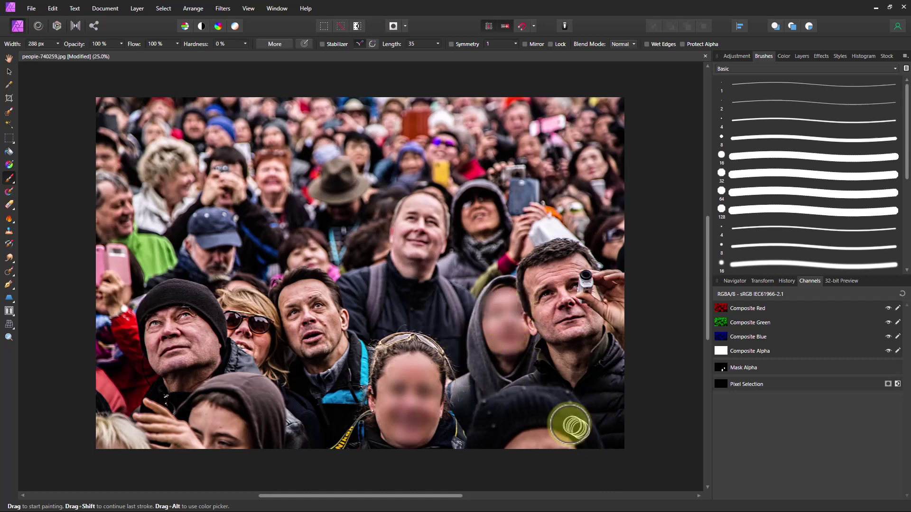
{"action": "left_click_drag", "start_coordinate": [540, 339], "coordinate": [522, 320]}
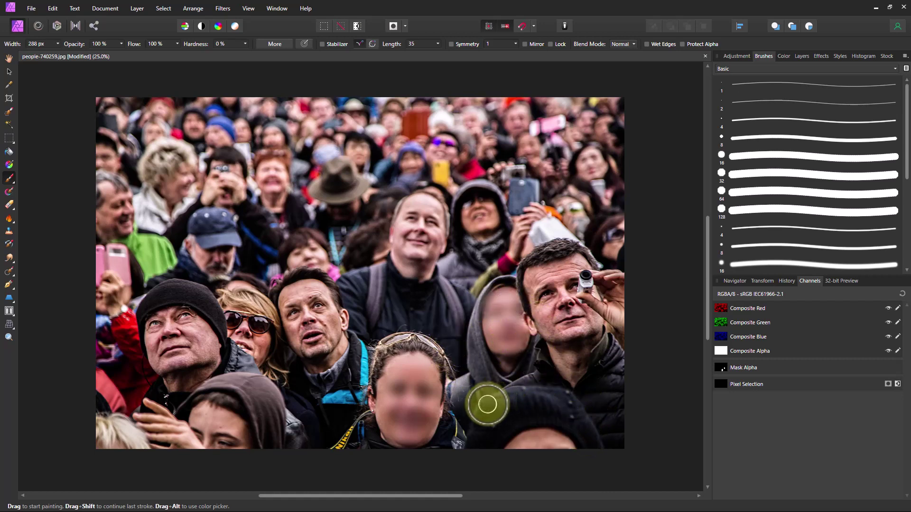
{"action": "mouse_move", "coordinate": [472, 401]}
{"action": "left_mouse_down"}
{"action": "mouse_move", "coordinate": [461, 402]}
{"action": "mouse_move", "coordinate": [424, 357]}
{"action": "mouse_move", "coordinate": [693, 209]}
{"action": "mouse_move", "coordinate": [604, 198]}
{"action": "mouse_move", "coordinate": [519, 222]}
{"action": "left_mouse_up"}
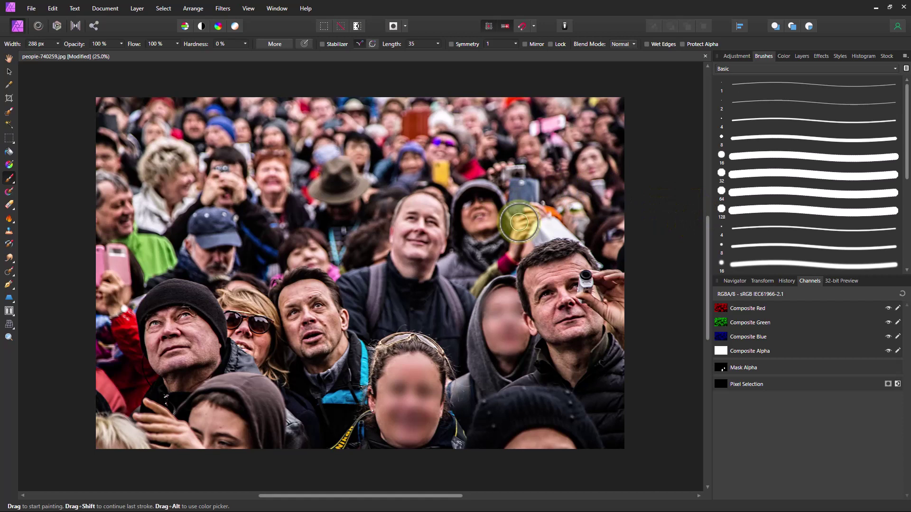